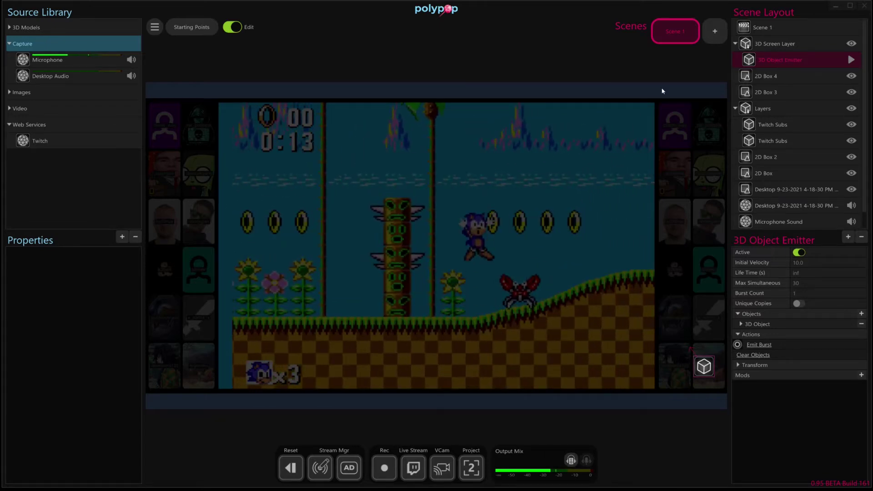
Fire seven Emit Burst rounds from the 3D Object Emitter so star coins pile up at the bottom.
left_click(755, 345)
left_click(755, 346)
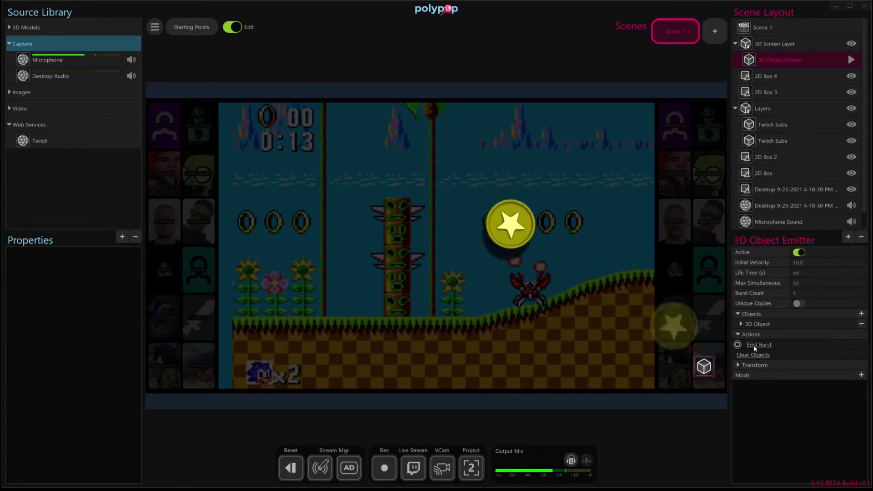
left_click(755, 345)
left_click(755, 346)
left_click(756, 345)
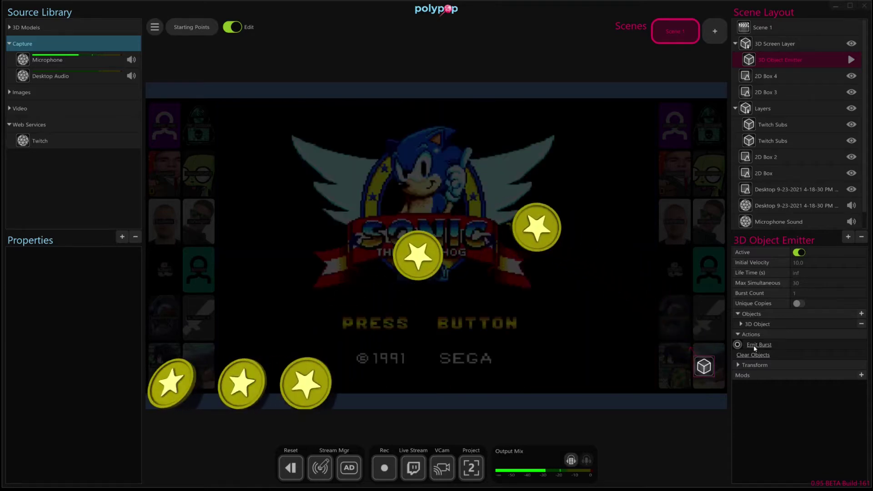
left_click(756, 346)
left_click(756, 346)
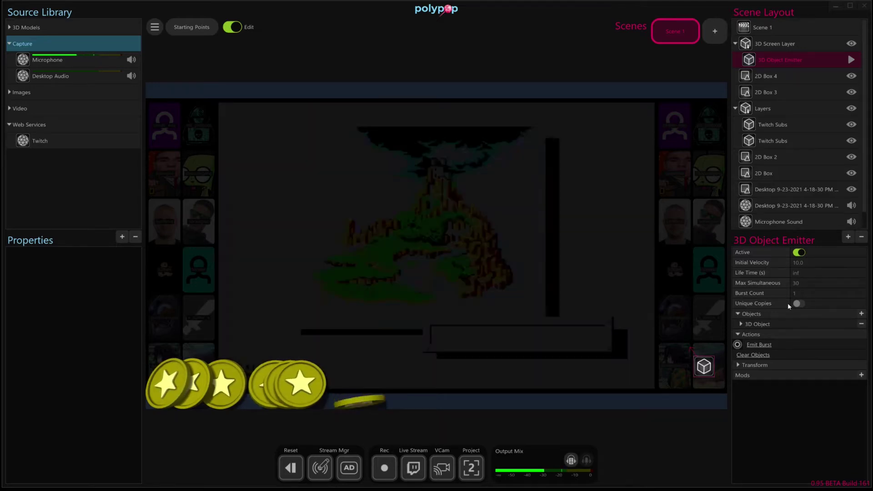
Hide 2D Box 4, 2D Box 3, Layers, 2D Box 2, 2D Box and Desktop capture, then emit a coin.
left_click(852, 76)
left_click(851, 92)
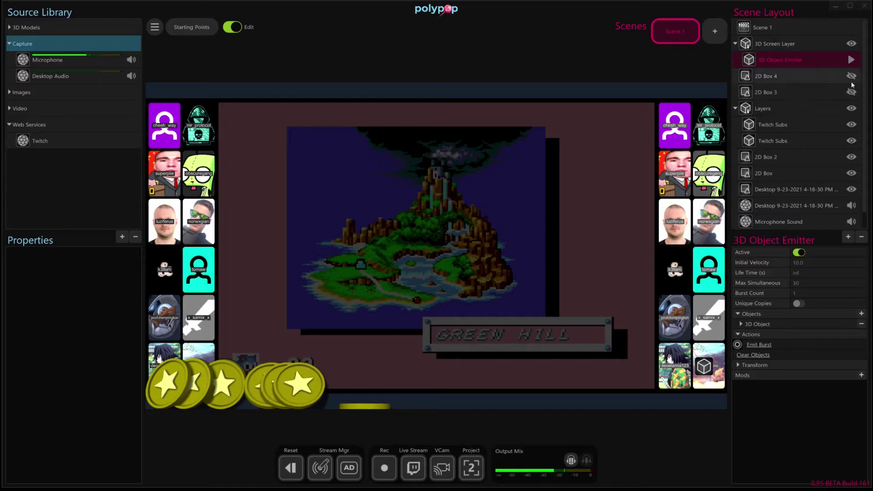
left_click(853, 108)
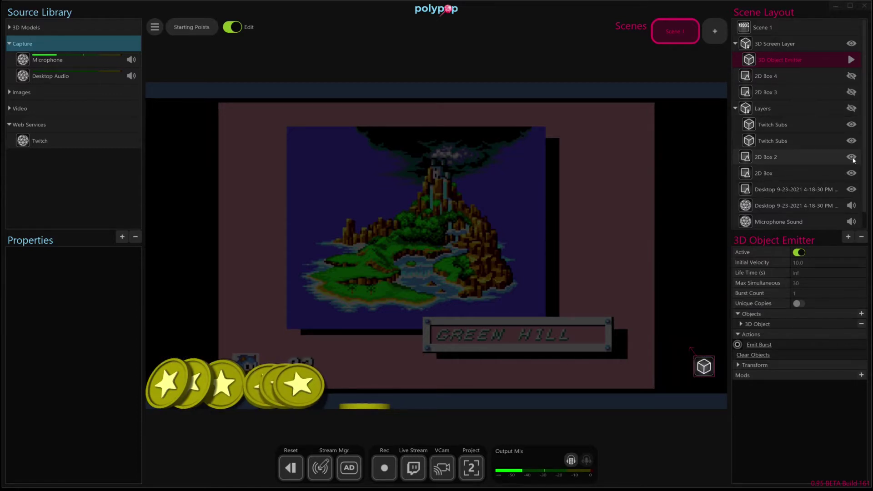
left_click(852, 157)
left_click(851, 173)
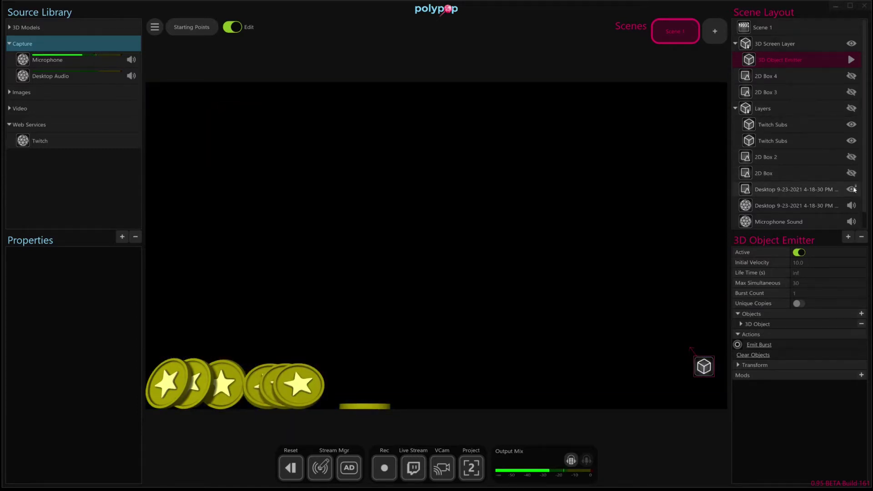
left_click(852, 190)
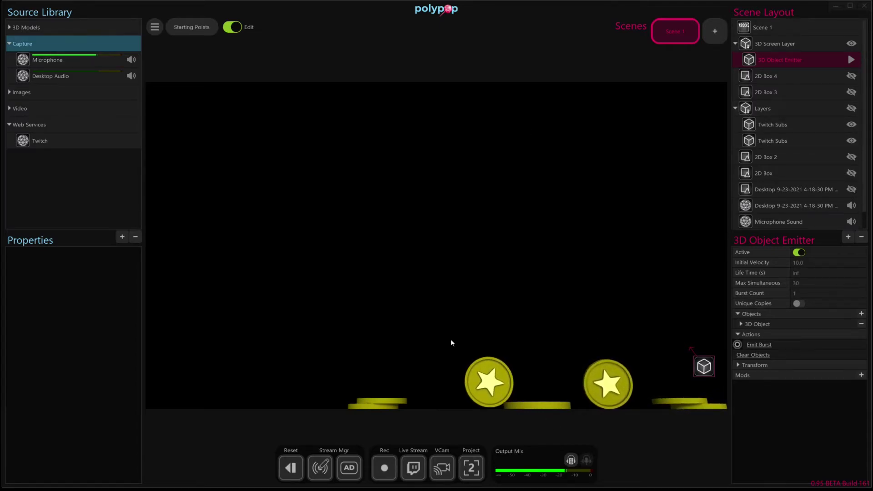
left_click(760, 345)
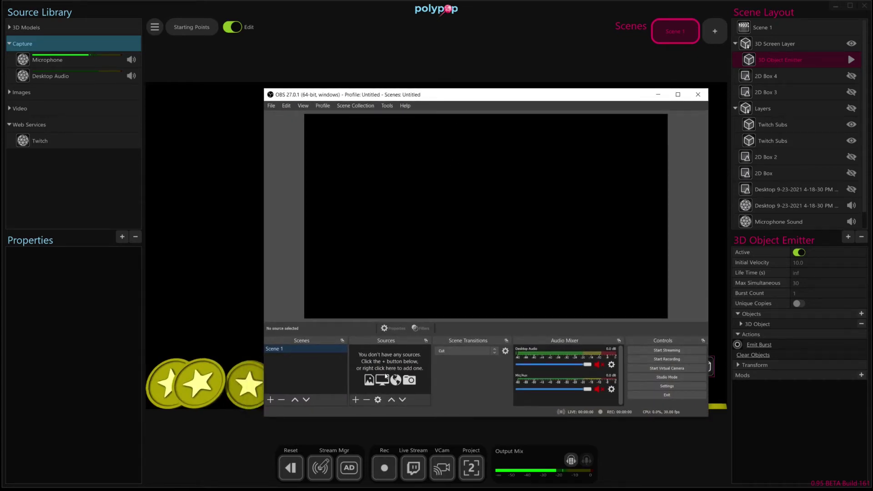
Add a Video Capture Device source in OBS with its device set to PolyPop Camera.
left_click(356, 400)
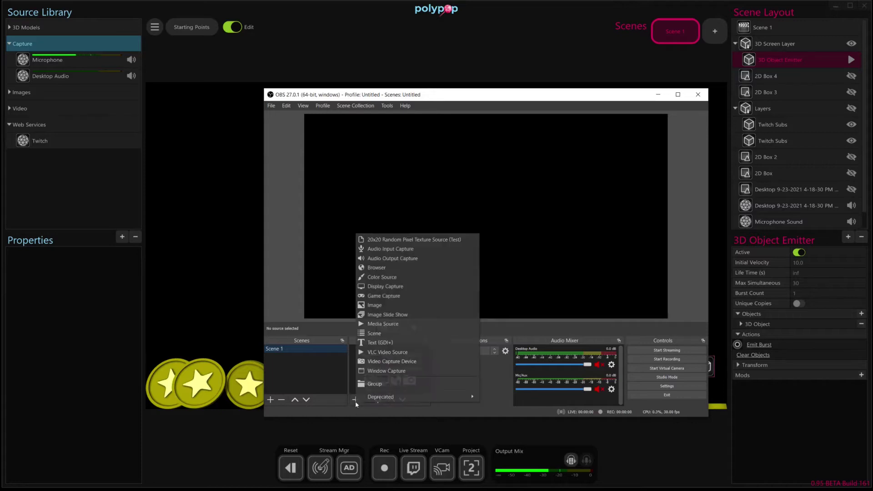
left_click(431, 363)
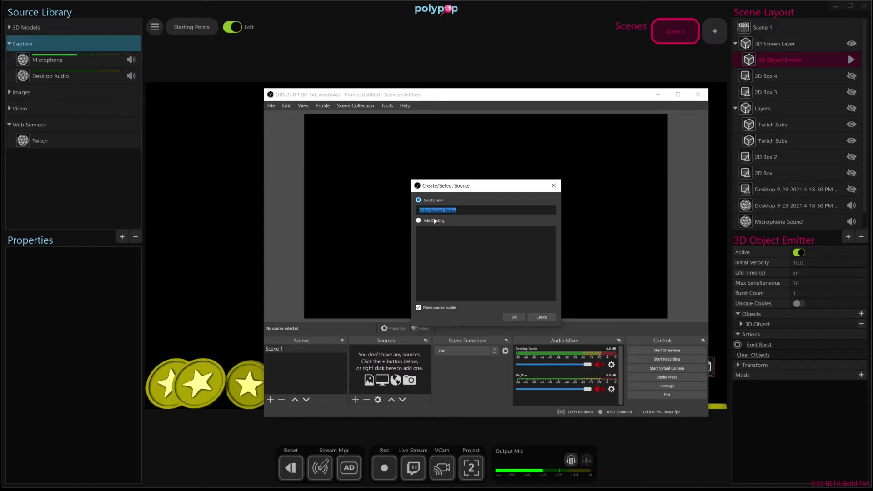
left_click(513, 317)
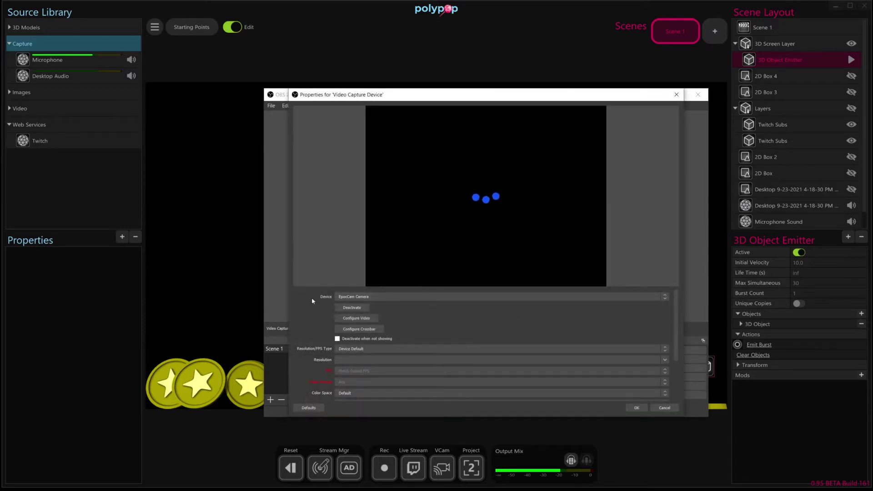
left_click(345, 296)
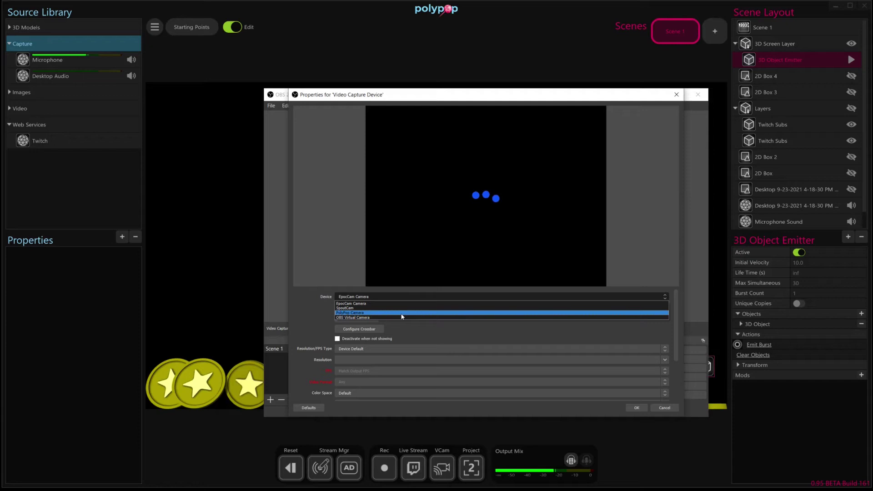
left_click(401, 313)
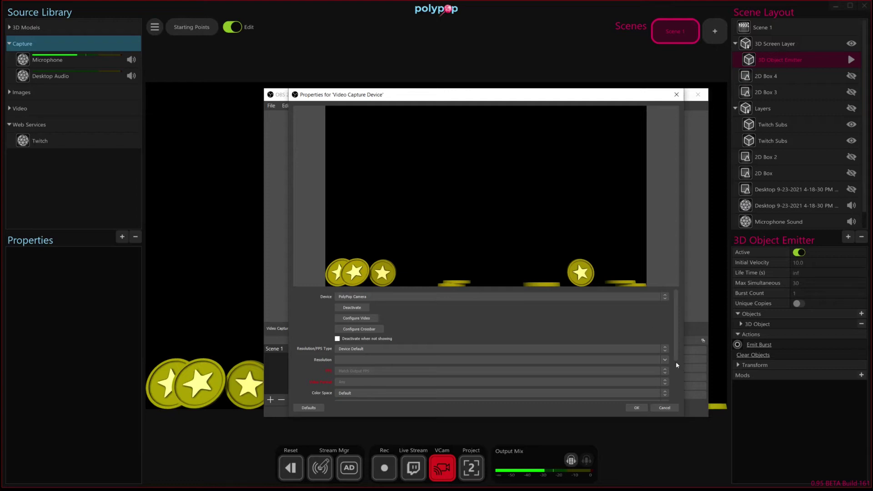
Confirm the capture settings and stretch the PolyPop capture to fill the OBS canvas.
left_click(642, 409)
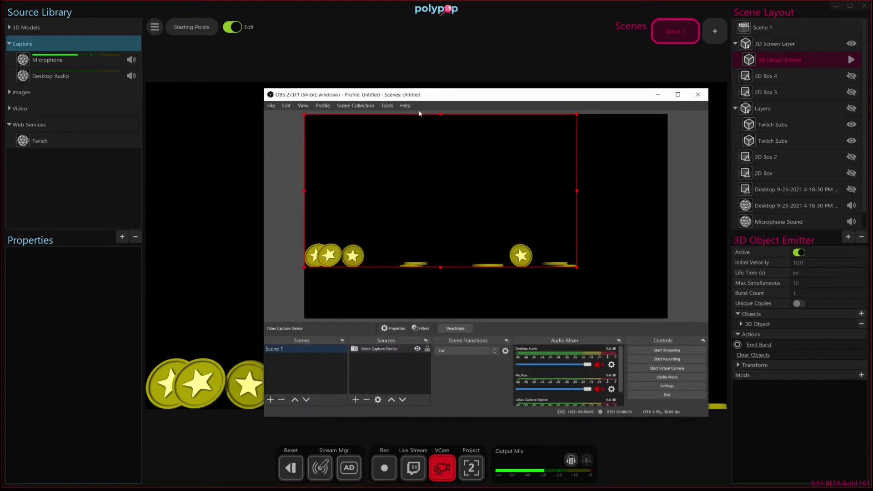
left_click_drag(504, 95, 262, 104)
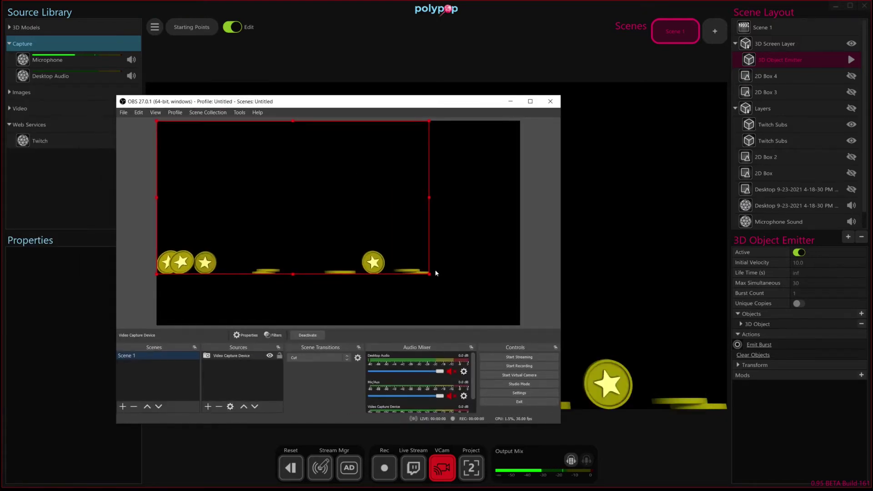
left_click_drag(428, 273, 505, 326)
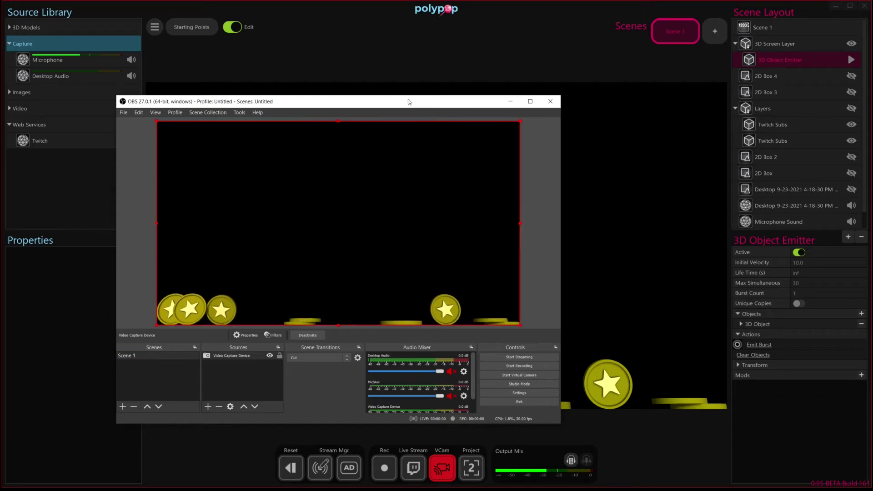
left_click_drag(408, 102, 405, 66)
Emit five more star-coin bursts in PolyPop to test the live OBS feed.
left_click(762, 344)
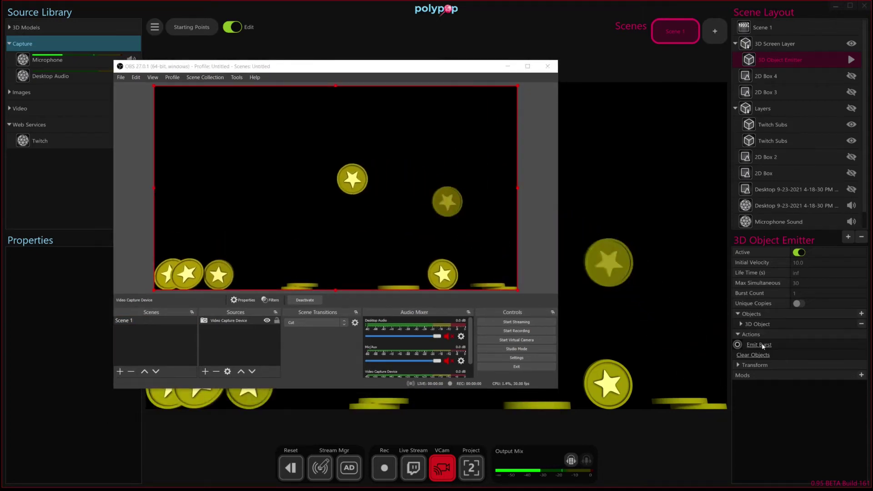
left_click(762, 345)
left_click(762, 345)
left_click(762, 346)
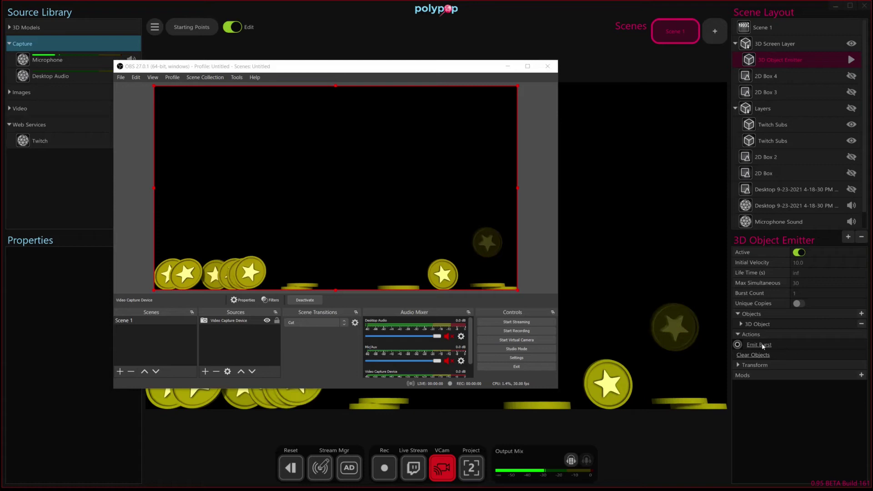
left_click(762, 345)
left_click_drag(255, 70, 359, 88)
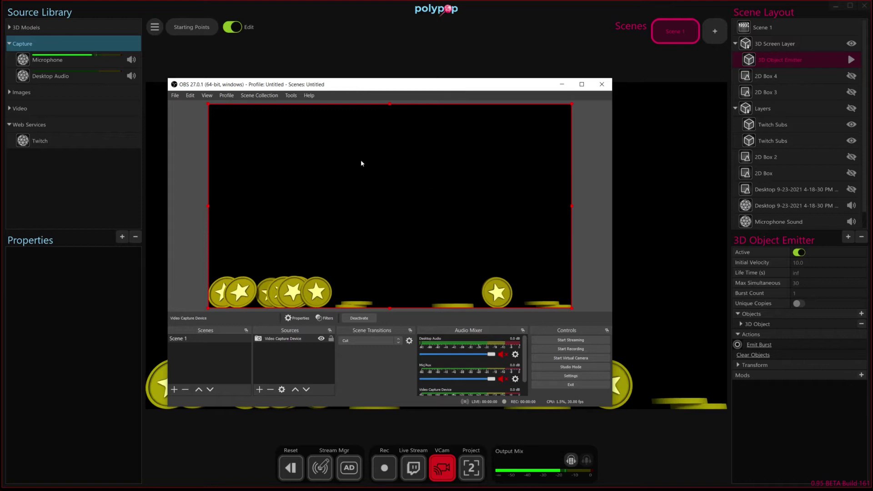
Add a light grey Color Source and place it below the Video Capture Device in Sources.
left_click(259, 389)
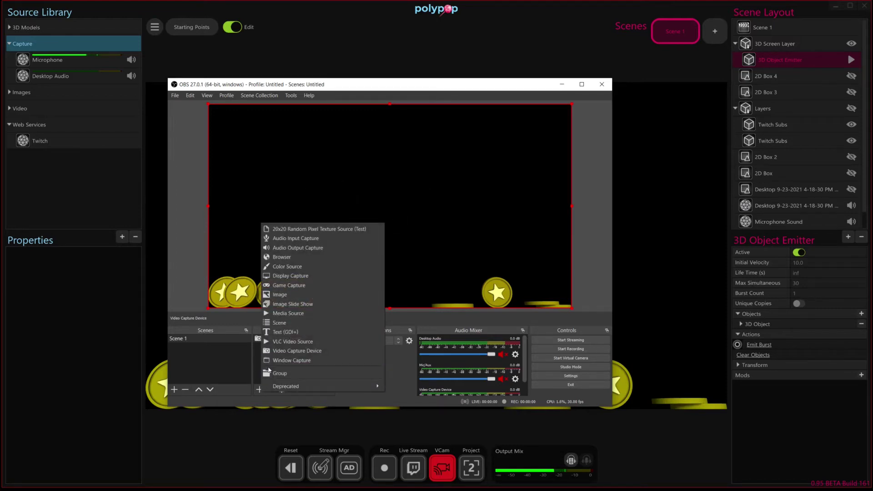
left_click(286, 271)
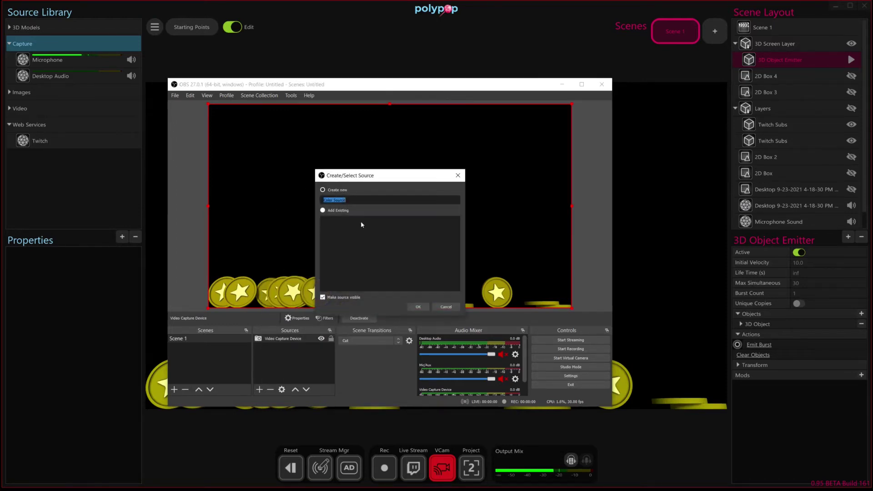
key("Return")
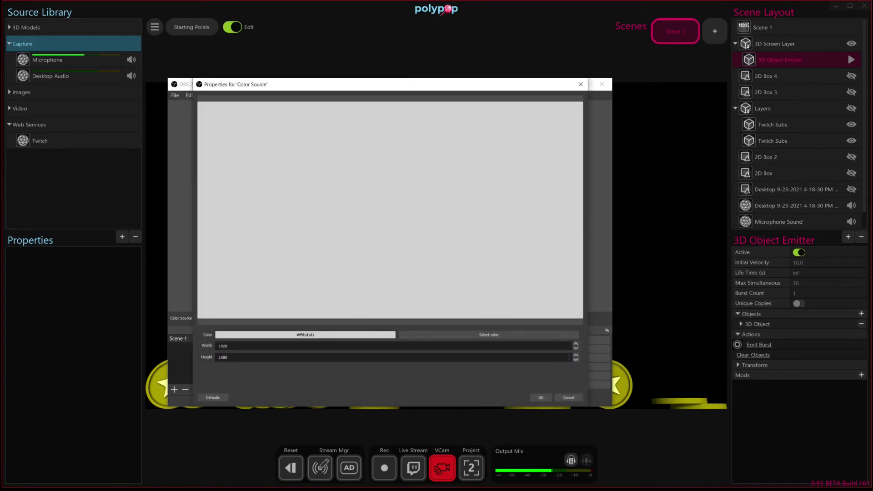
left_click(540, 397)
left_click_drag(282, 337, 284, 347)
left_click_drag(335, 225, 346, 226)
left_click(355, 291)
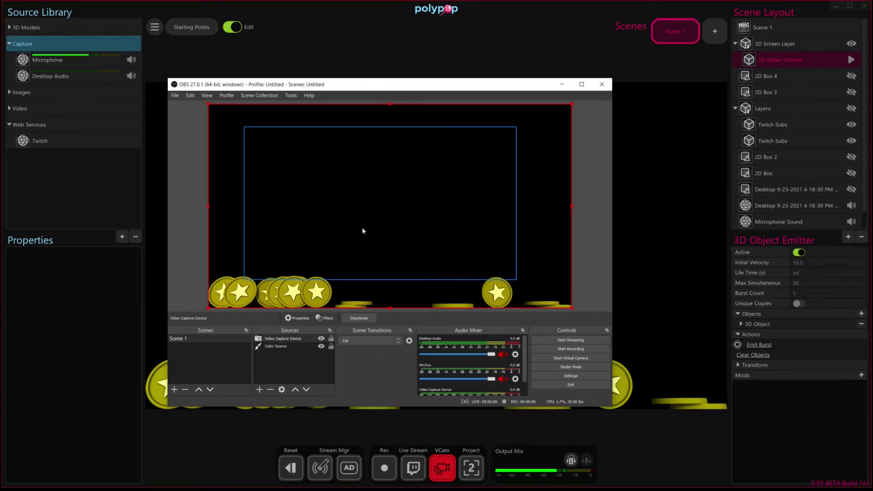
Give the Video Capture Device a Custom 1920x1080 resolution with ARGB video format.
double_click(290, 338)
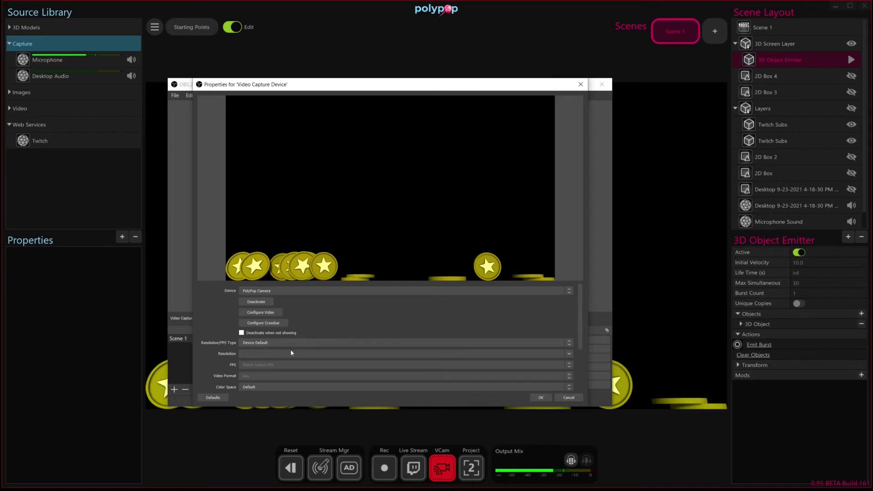
left_click(270, 345)
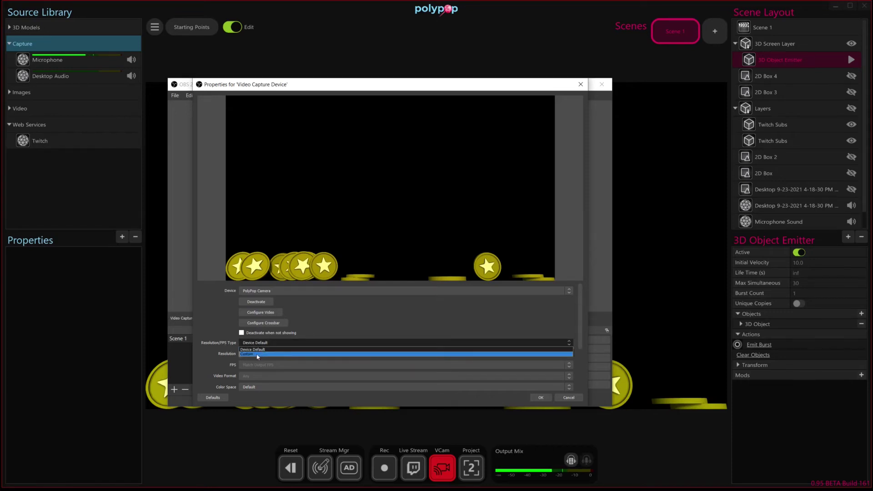
left_click(257, 354)
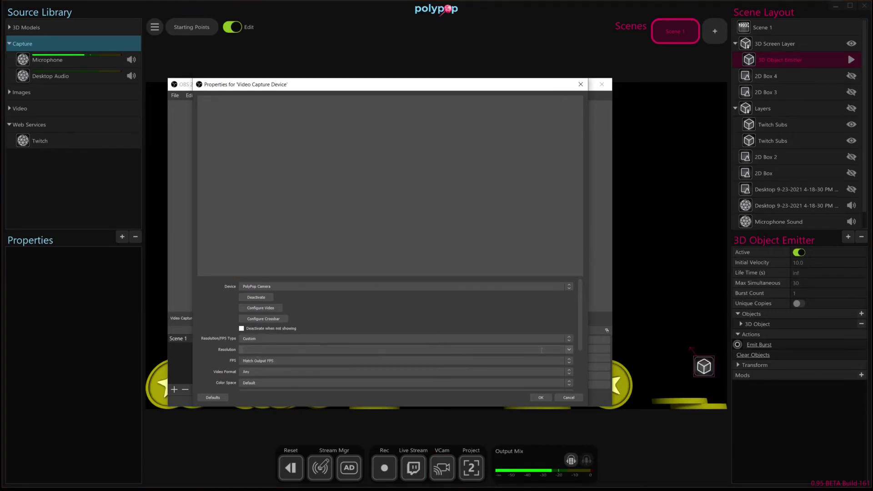
left_click(568, 351)
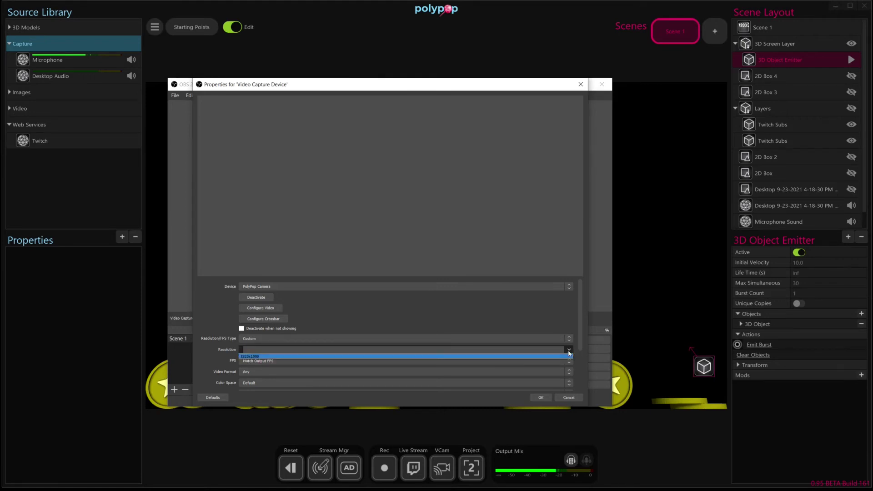
left_click(258, 356)
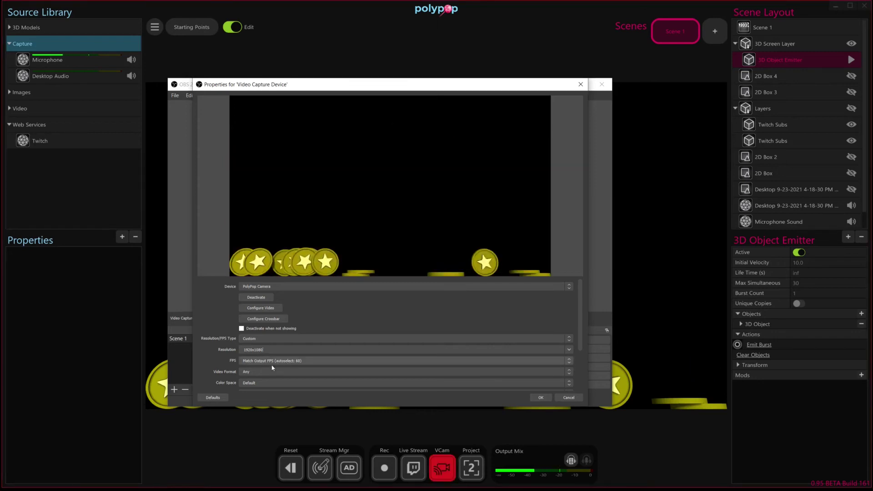
left_click(274, 372)
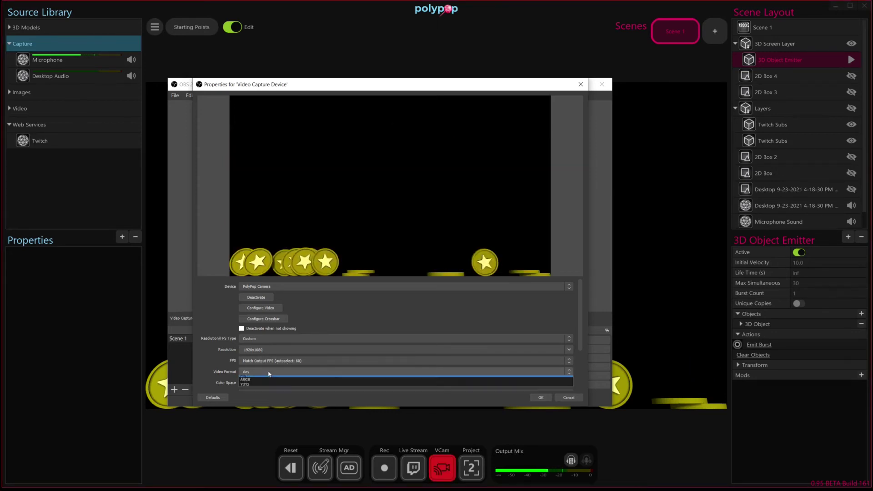
left_click(256, 384)
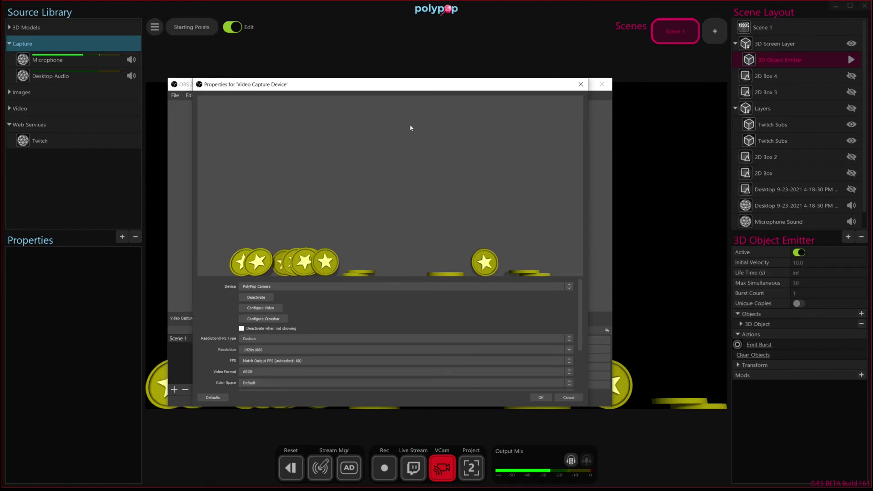
Apply the capture settings and stretch the grey Color Source from the top-left to fill the canvas.
left_click(540, 397)
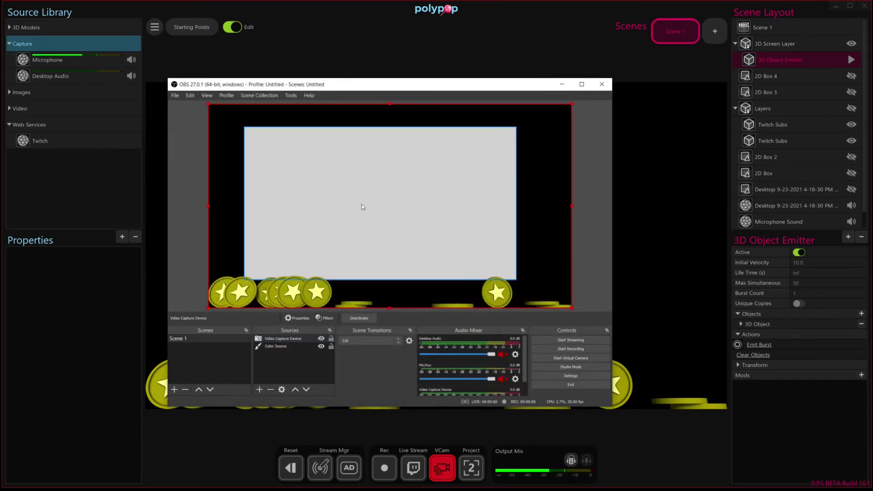
left_click_drag(362, 207, 334, 197)
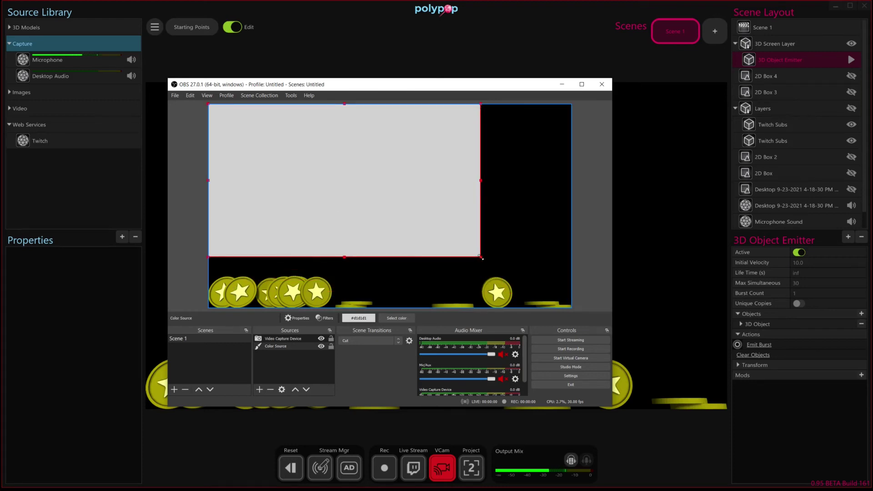
left_click_drag(480, 258, 573, 308)
left_click(592, 303)
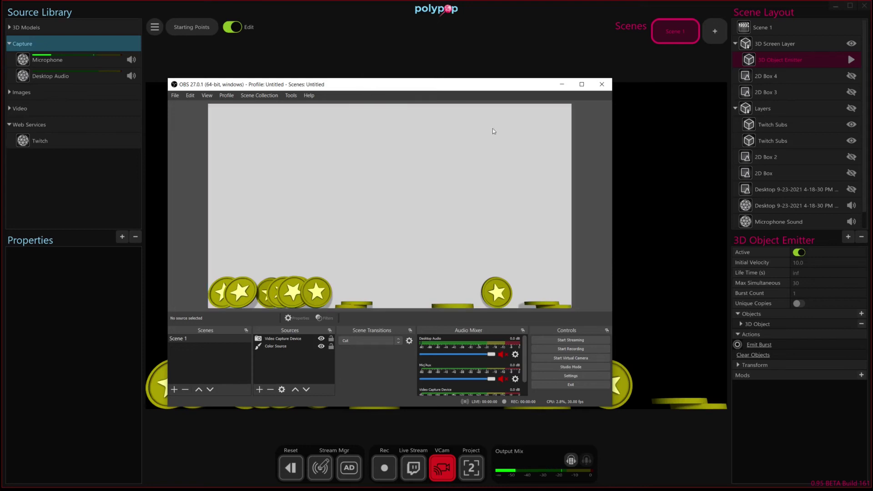
Emit two more coins in PolyPop and move the OBS window down and to the right.
left_click(761, 349)
left_click(762, 348)
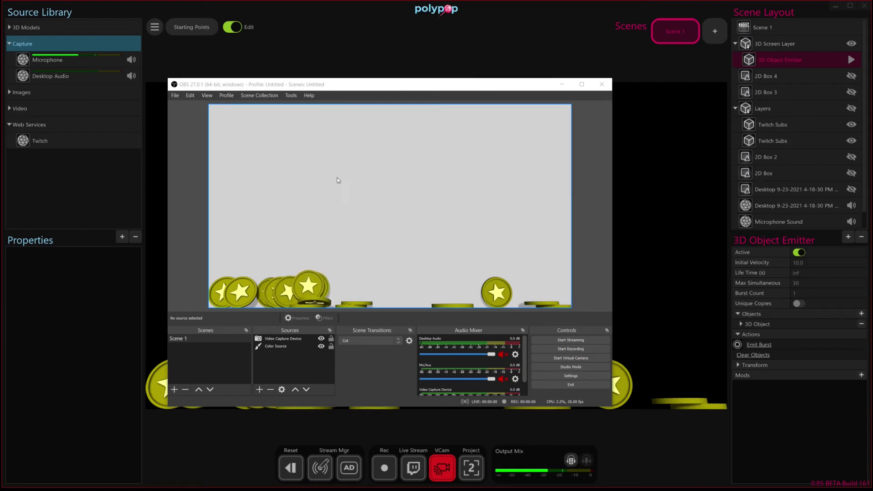
left_click(603, 244)
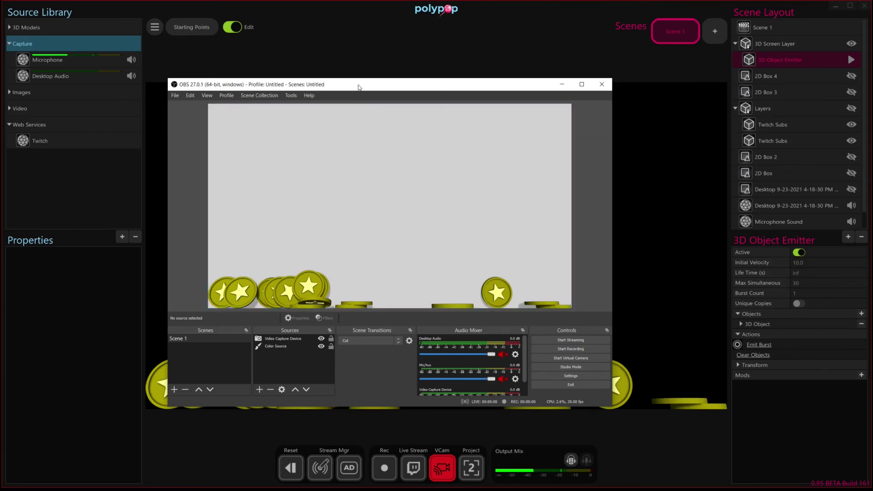
left_click_drag(355, 89, 435, 106)
left_click(831, 8)
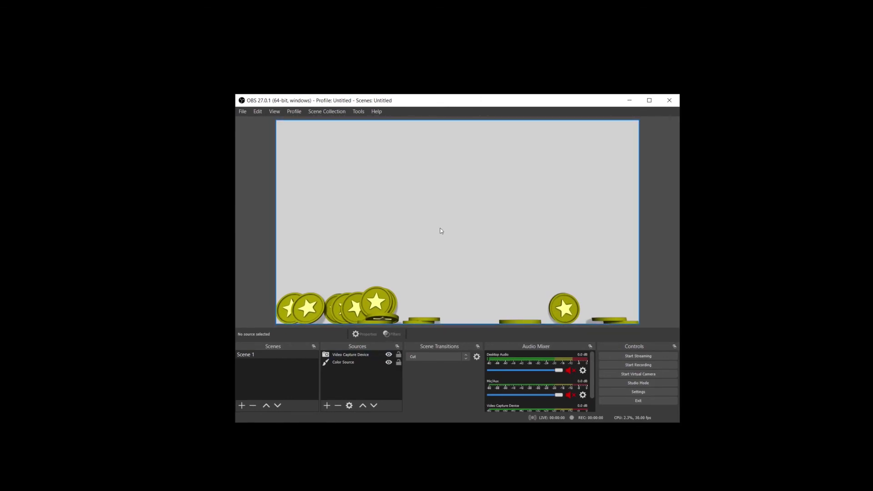